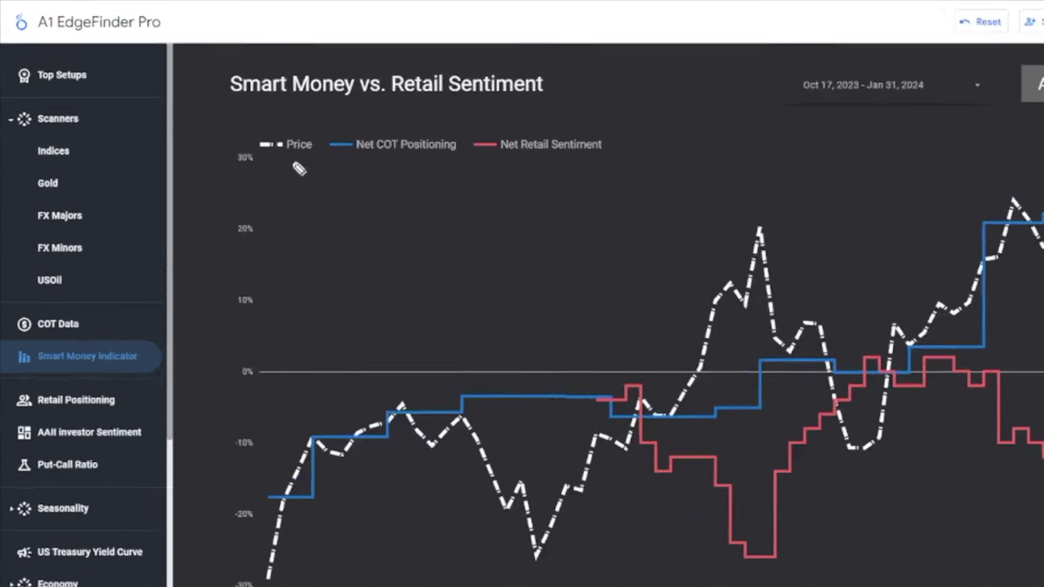
# Step: Underline the Price, Net COT Positioning and Net Retail Sentiment legend entries in yellow
pyautogui.moveTo(266, 161); pyautogui.dragTo(305, 161)
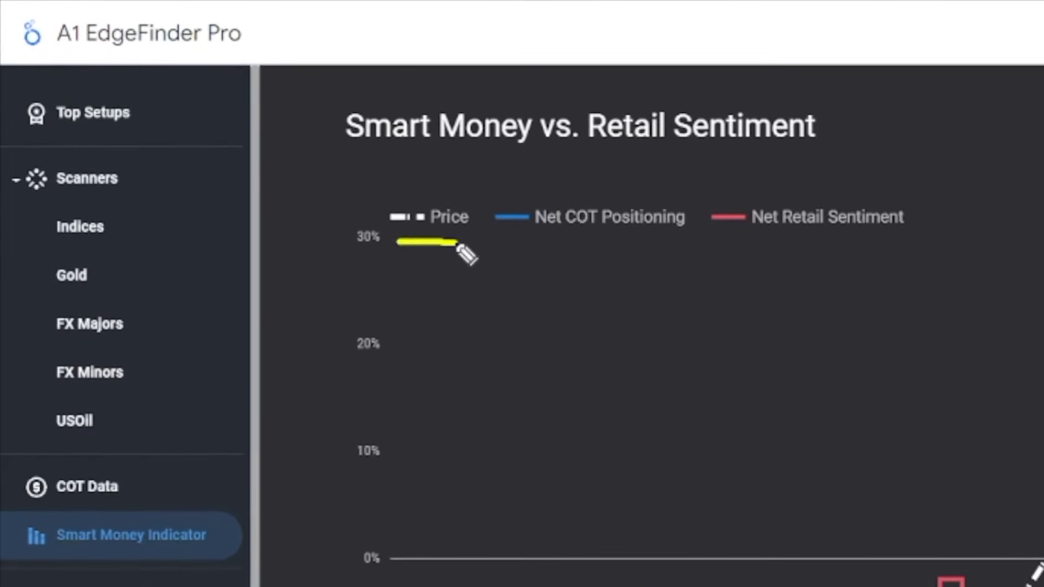
pyautogui.moveTo(519, 242); pyautogui.dragTo(645, 243)
pyautogui.moveTo(726, 235); pyautogui.dragTo(884, 238)
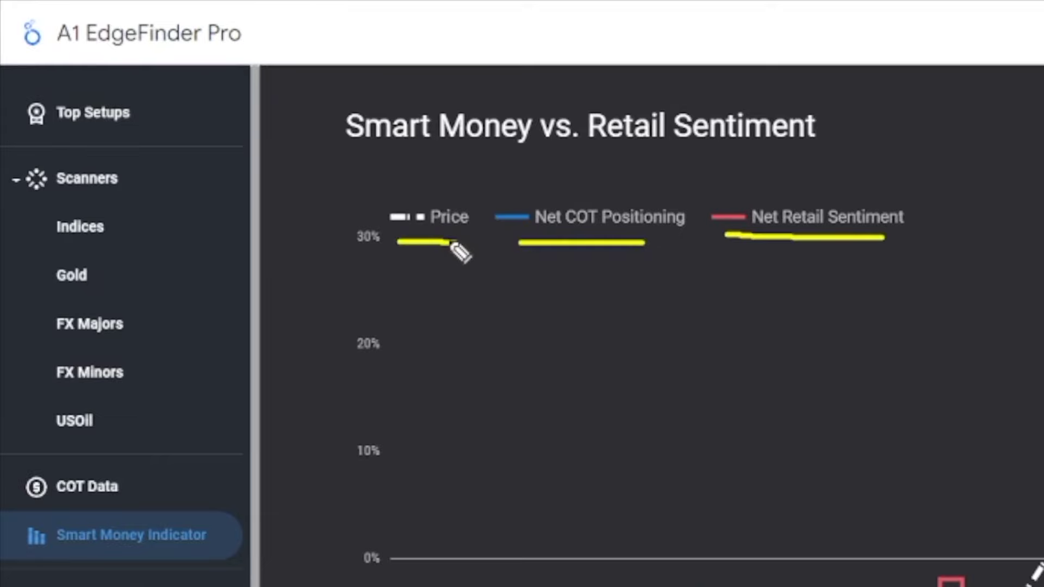
# Step: Circle the XAUUSD asset, Net COT Positioning and Net Retail Sentiment, with an arrow to Net COT
pyautogui.moveTo(992, 22)
pyautogui.mouseDown()
pyautogui.moveTo(832, 38)
pyautogui.moveTo(1016, 71)
pyautogui.mouseUp()
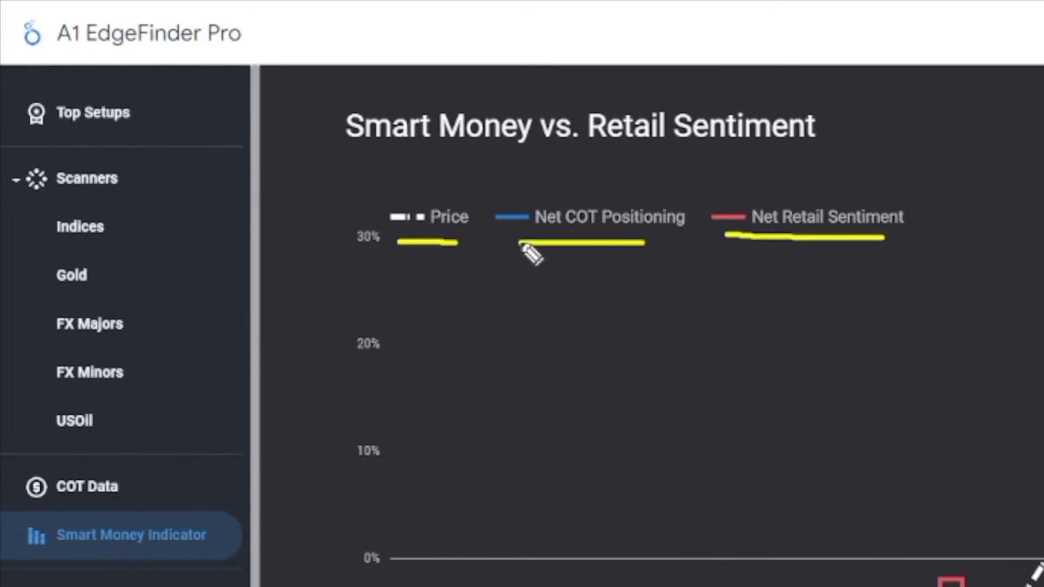
pyautogui.moveTo(523, 248)
pyautogui.mouseDown()
pyautogui.moveTo(526, 198)
pyautogui.moveTo(692, 227)
pyautogui.moveTo(637, 251)
pyautogui.mouseUp()
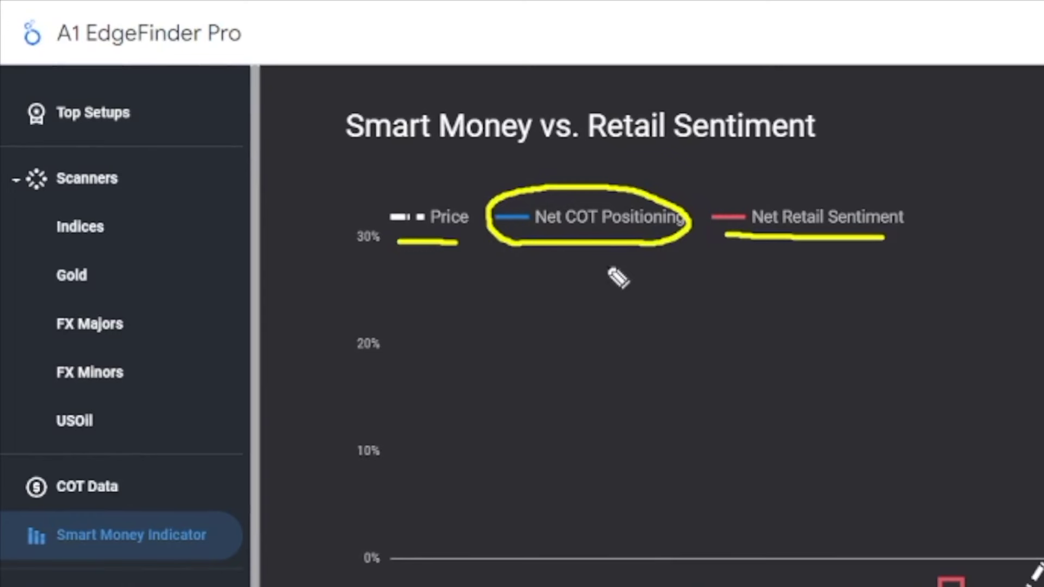
pyautogui.moveTo(576, 353); pyautogui.dragTo(605, 296)
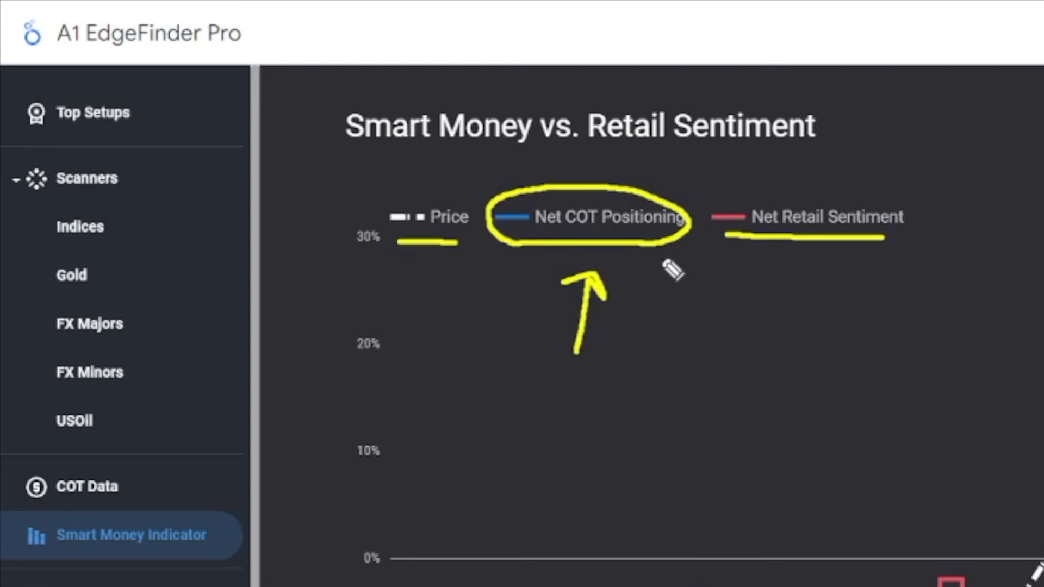
pyautogui.moveTo(732, 242)
pyautogui.mouseDown()
pyautogui.moveTo(713, 223)
pyautogui.moveTo(860, 173)
pyautogui.moveTo(930, 233)
pyautogui.moveTo(883, 239)
pyautogui.mouseUp()
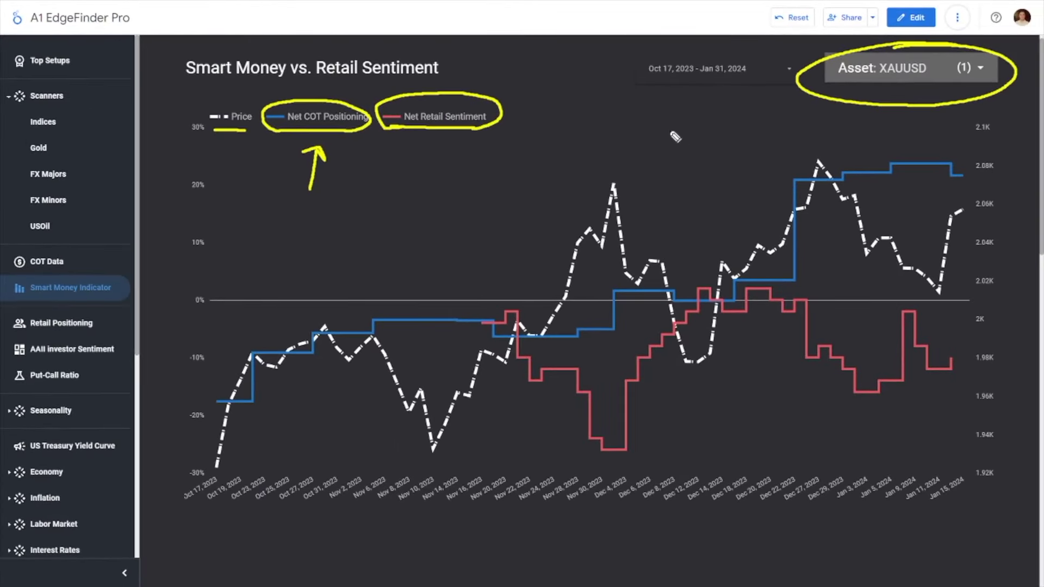
# Step: Circle the chart's right half, erase it, then mark the blue line's late-December jump and clear it
pyautogui.moveTo(881, 135)
pyautogui.mouseDown()
pyautogui.moveTo(912, 421)
pyautogui.moveTo(840, 169)
pyautogui.mouseUp()
pyautogui.press('e')
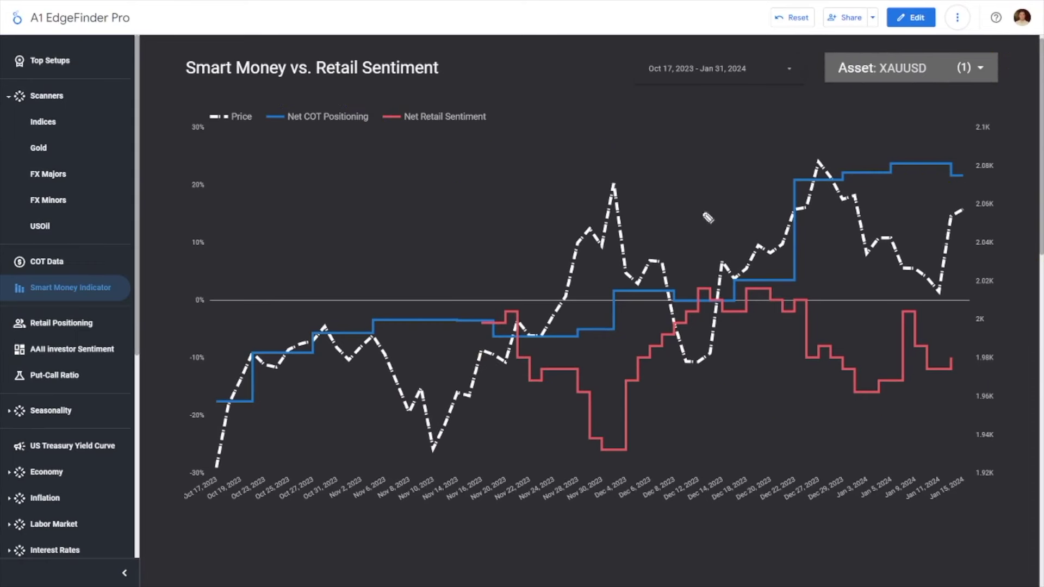
pyautogui.moveTo(721, 168)
pyautogui.mouseDown()
pyautogui.moveTo(786, 185)
pyautogui.moveTo(776, 187)
pyautogui.mouseUp()
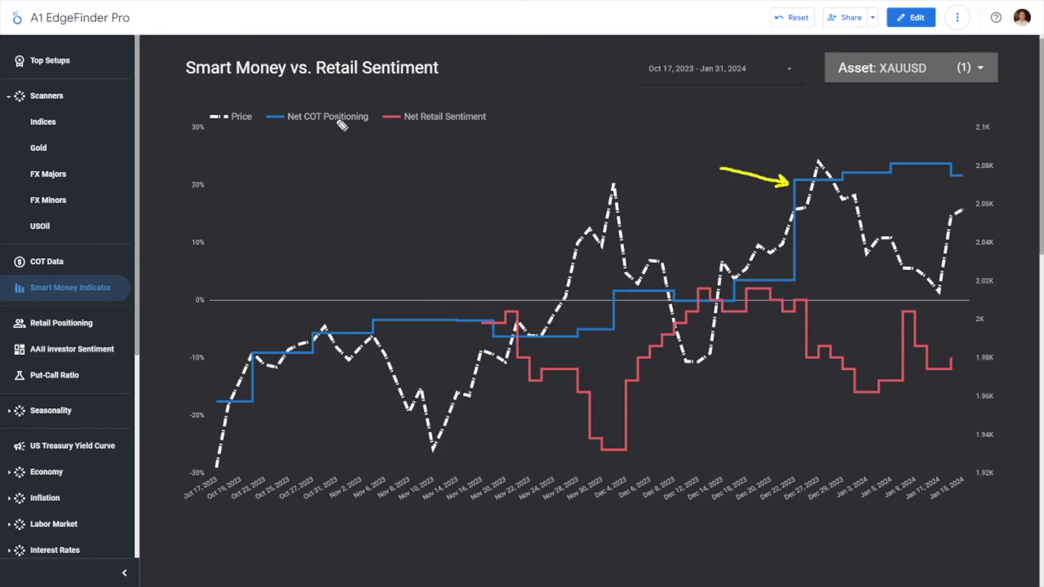
pyautogui.moveTo(750, 407); pyautogui.dragTo(794, 375)
pyautogui.press('Escape')
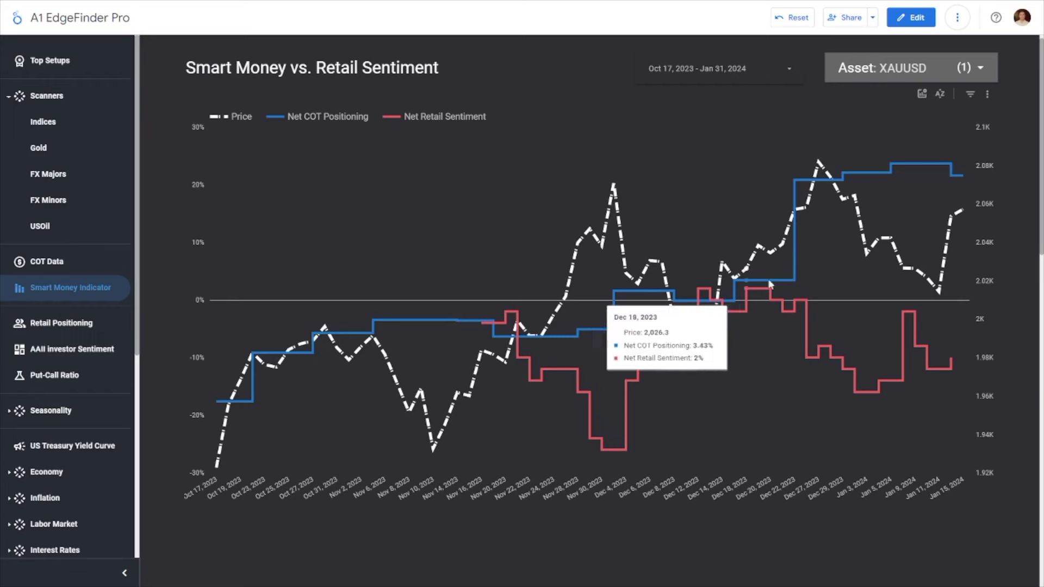
# Step: Draw arrows at the January high, COT rise, price trend and Jan 11 low, then clear them
pyautogui.moveTo(848, 124); pyautogui.dragTo(896, 164)
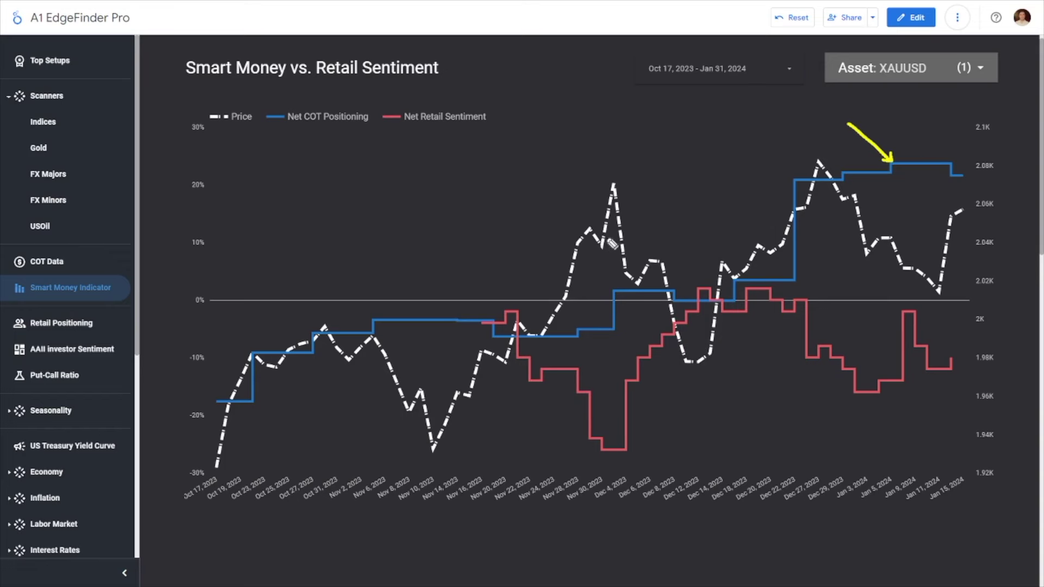
pyautogui.moveTo(552, 338); pyautogui.dragTo(909, 193)
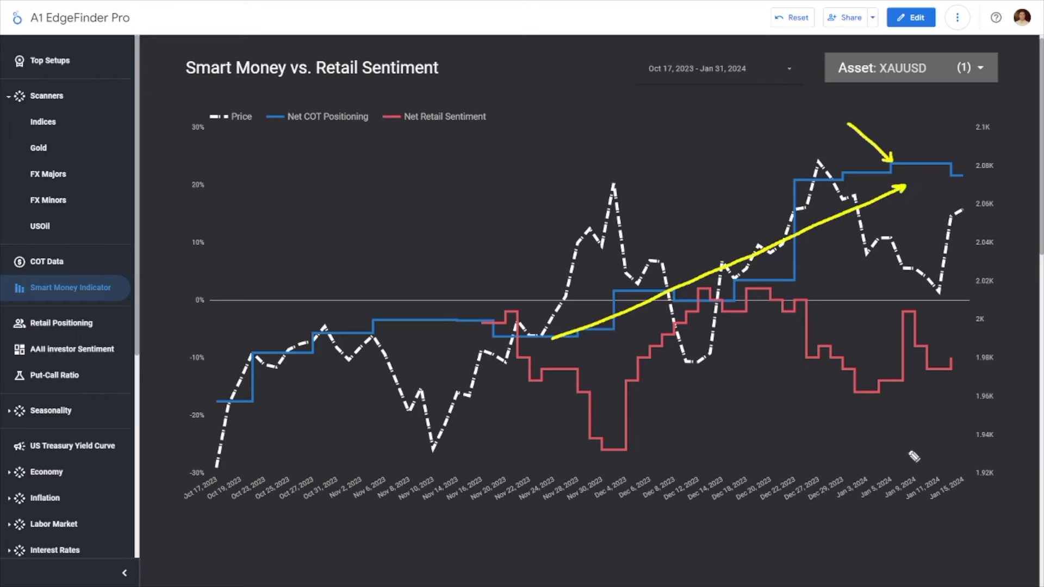
pyautogui.moveTo(883, 339)
pyautogui.mouseDown()
pyautogui.moveTo(783, 375)
pyautogui.moveTo(853, 337)
pyautogui.mouseUp()
pyautogui.moveTo(840, 300); pyautogui.dragTo(871, 257)
pyautogui.moveTo(948, 268)
pyautogui.mouseDown()
pyautogui.moveTo(981, 204)
pyautogui.moveTo(983, 214)
pyautogui.mouseUp()
pyautogui.press('Escape')
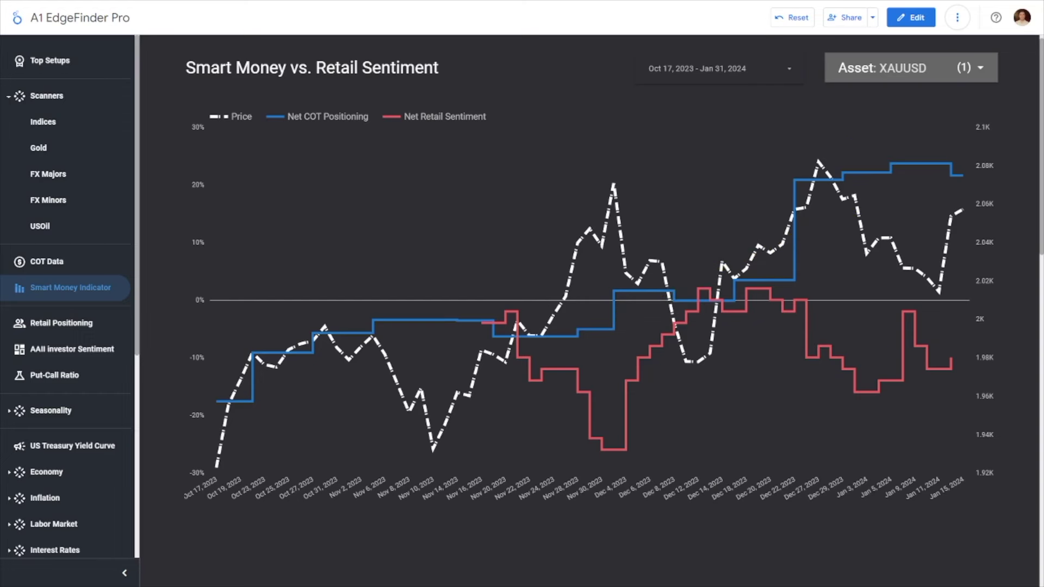
# Step: Switch the chart's Asset from XAUUSD to EURUSD
pyautogui.click(926, 73)
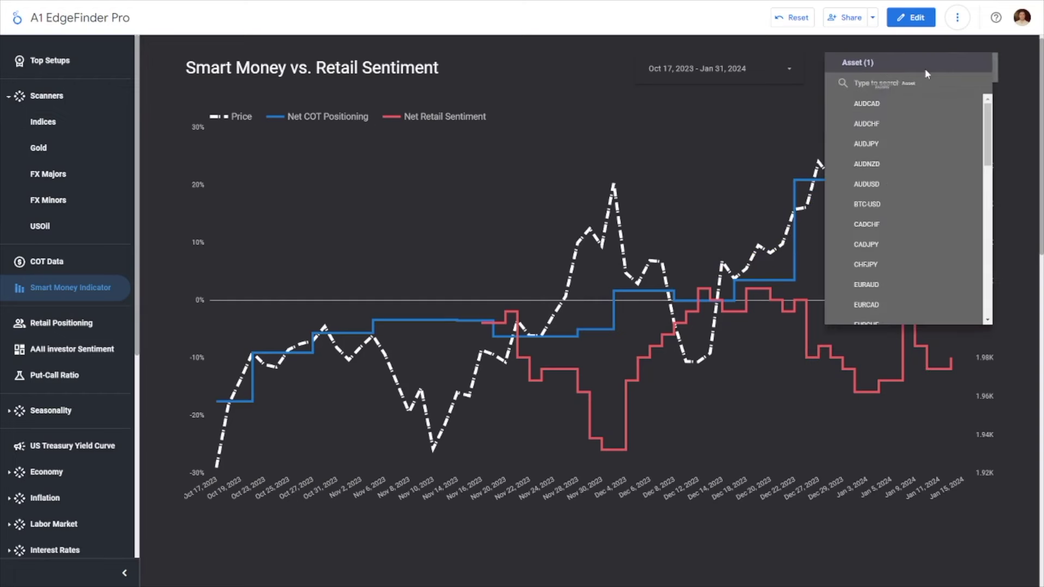
pyautogui.scroll(-1, 989, 152)
pyautogui.moveTo(989, 158); pyautogui.dragTo(982, 205)
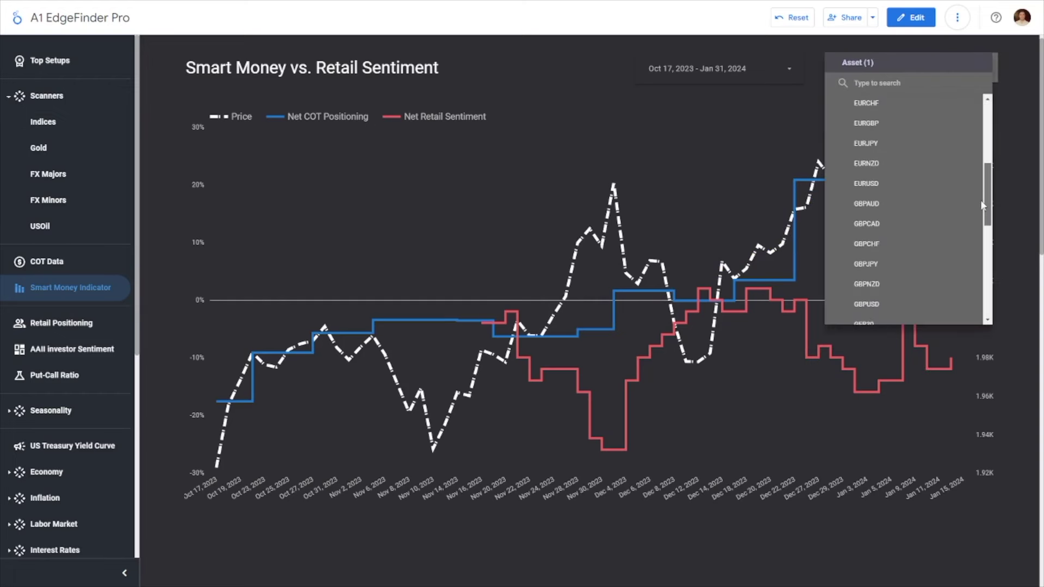
pyautogui.click(926, 189)
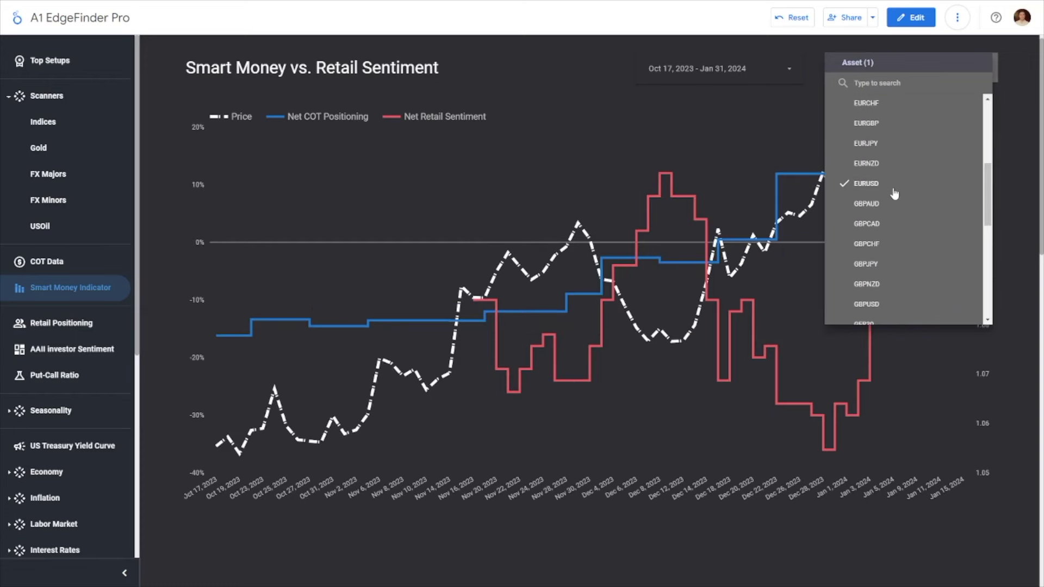
pyautogui.click(809, 43)
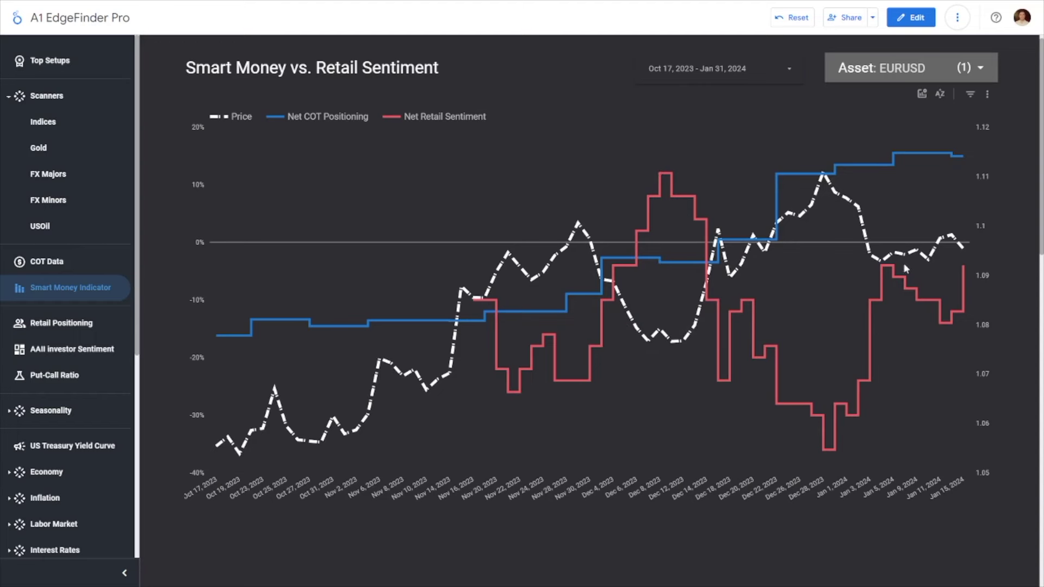
# Step: Circle the late-December retail dip and arrow the price rise and red-line rebound, then erase them
pyautogui.moveTo(781, 315)
pyautogui.mouseDown()
pyautogui.moveTo(699, 333)
pyautogui.moveTo(783, 442)
pyautogui.moveTo(784, 327)
pyautogui.mouseUp()
pyautogui.moveTo(707, 281)
pyautogui.mouseDown()
pyautogui.moveTo(748, 265)
pyautogui.moveTo(811, 180)
pyautogui.moveTo(810, 194)
pyautogui.mouseUp()
pyautogui.moveTo(894, 270)
pyautogui.mouseDown()
pyautogui.moveTo(947, 315)
pyautogui.moveTo(969, 282)
pyautogui.mouseUp()
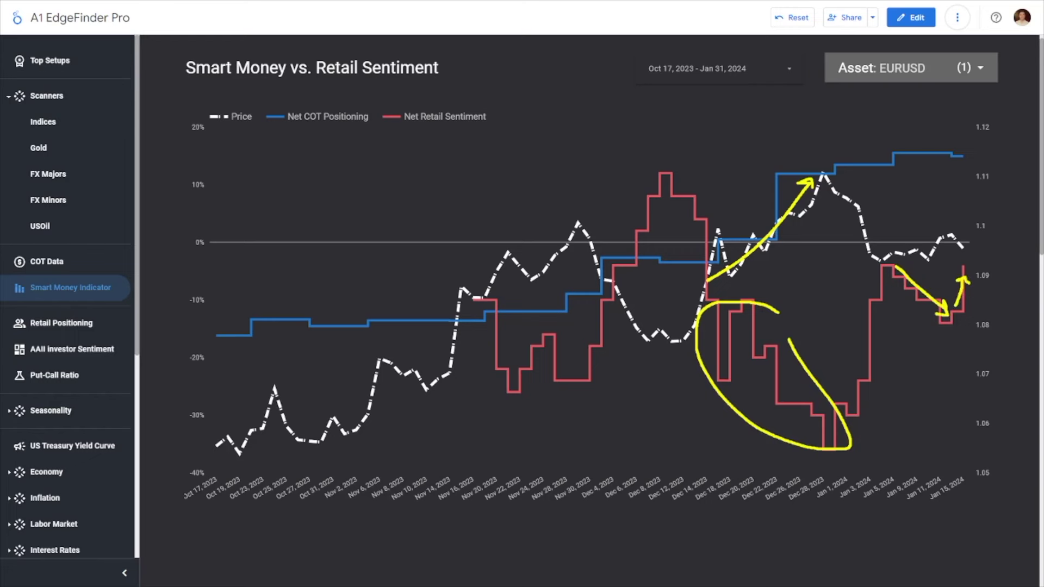
pyautogui.press('e')
# Step: Draw a cyan mark, erase it, circle the late-December price peak, then clear it
pyautogui.moveTo(477, 321)
pyautogui.mouseDown()
pyautogui.moveTo(754, 253)
pyautogui.moveTo(940, 171)
pyautogui.moveTo(951, 180)
pyautogui.mouseUp()
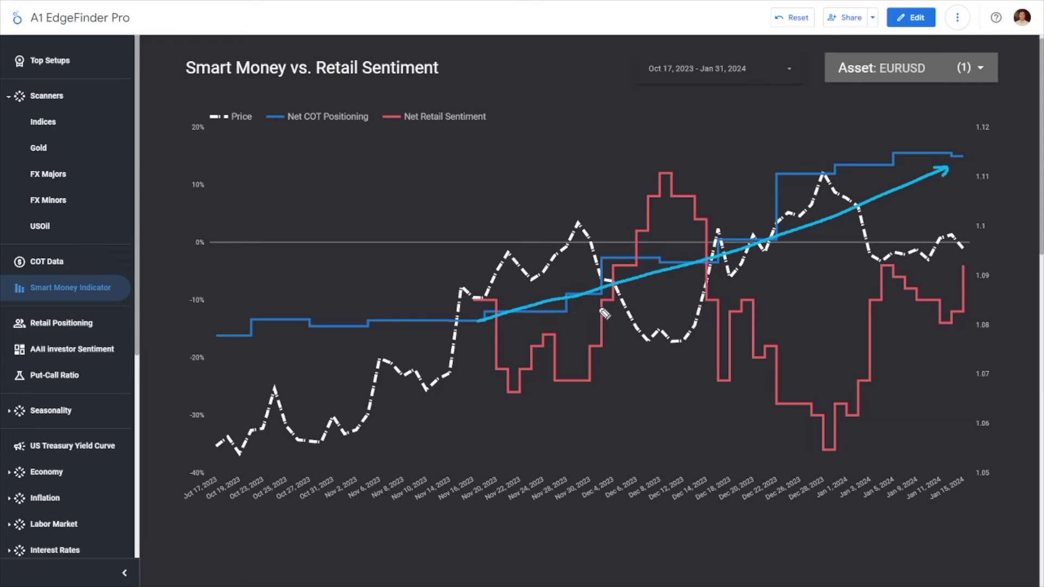
pyautogui.press('e')
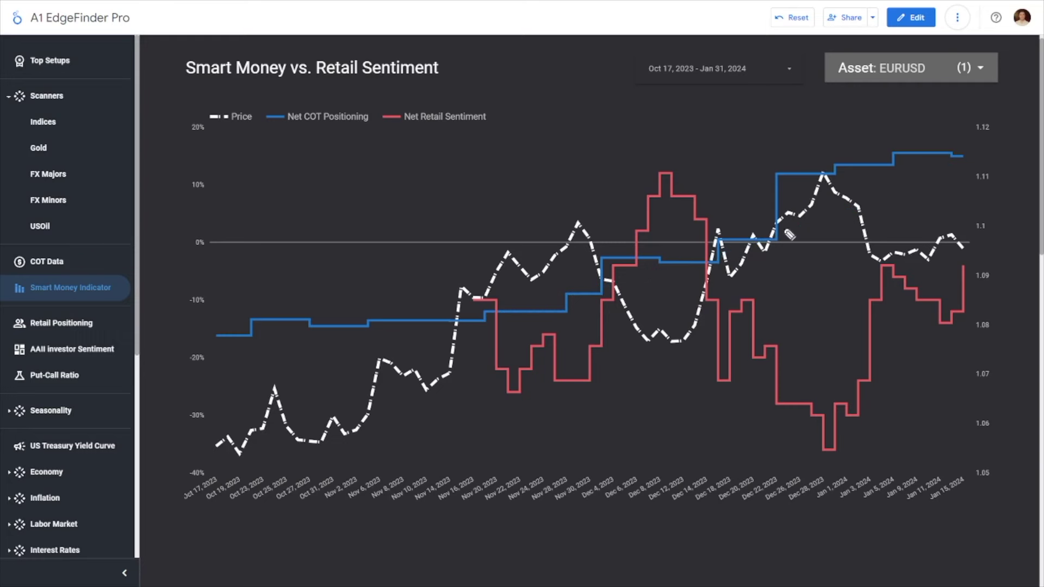
pyautogui.moveTo(825, 158)
pyautogui.mouseDown()
pyautogui.moveTo(792, 278)
pyautogui.moveTo(820, 468)
pyautogui.moveTo(874, 365)
pyautogui.moveTo(840, 174)
pyautogui.moveTo(822, 162)
pyautogui.mouseUp()
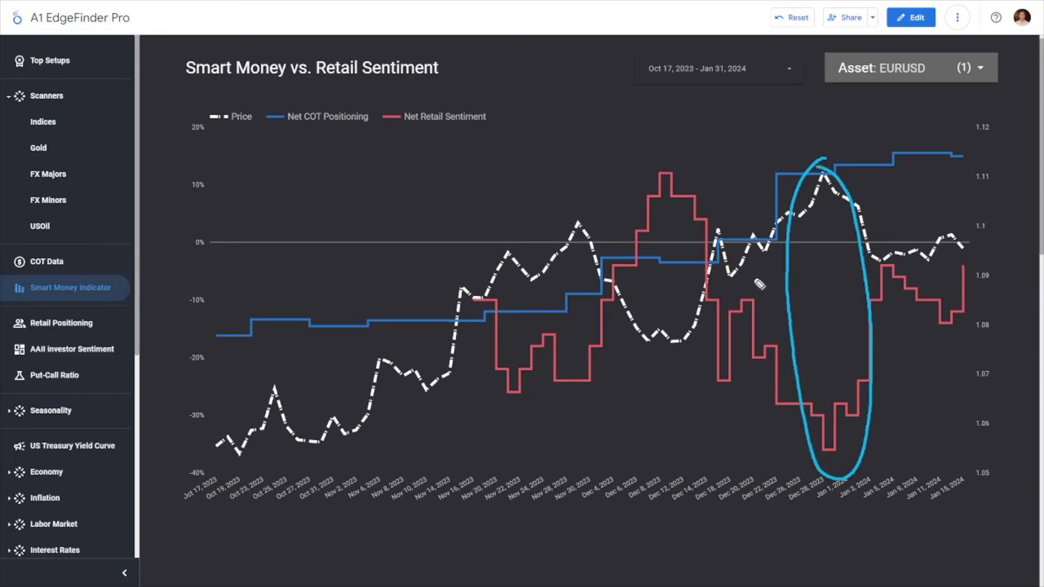
pyautogui.press('Escape')
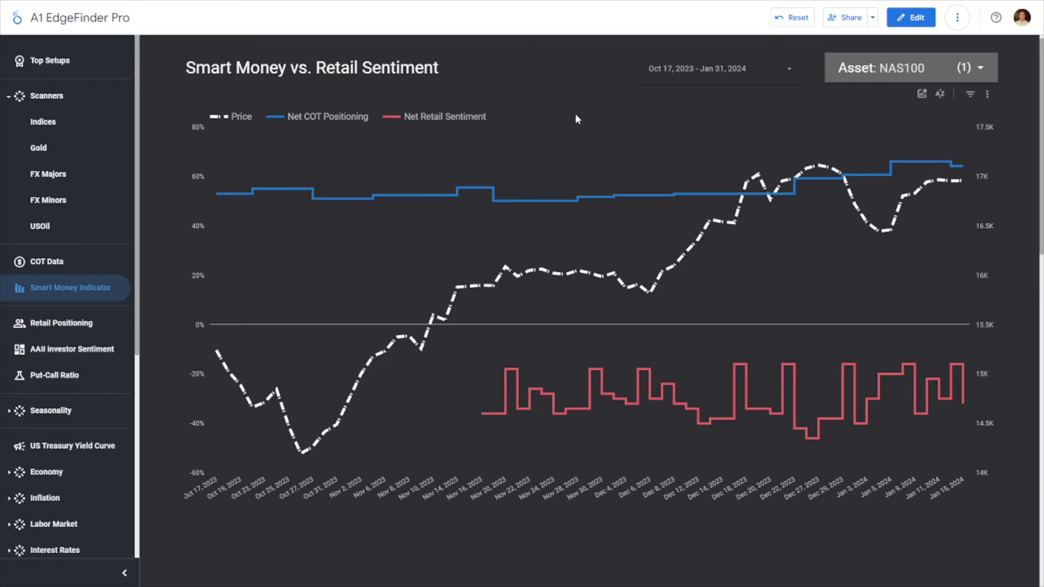
# Step: Mark the NAS100 COT rise and negative retail swings, clear them, and go to COT Data
pyautogui.moveTo(558, 201)
pyautogui.mouseDown()
pyautogui.moveTo(794, 184)
pyautogui.moveTo(914, 166)
pyautogui.moveTo(906, 161)
pyautogui.moveTo(916, 170)
pyautogui.mouseUp()
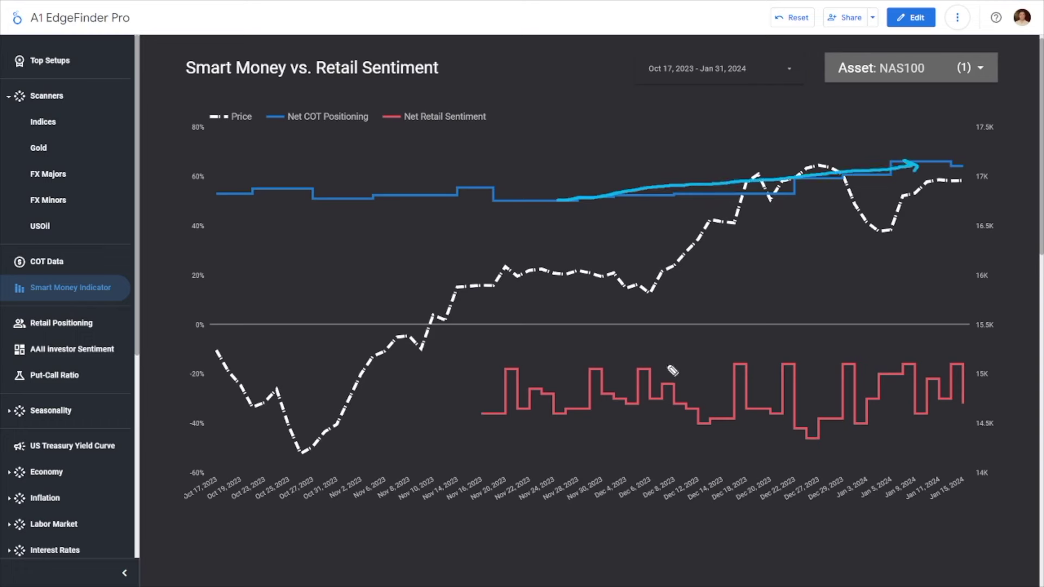
pyautogui.moveTo(924, 367)
pyautogui.mouseDown()
pyautogui.moveTo(768, 359)
pyautogui.moveTo(570, 430)
pyautogui.moveTo(959, 378)
pyautogui.moveTo(829, 354)
pyautogui.mouseUp()
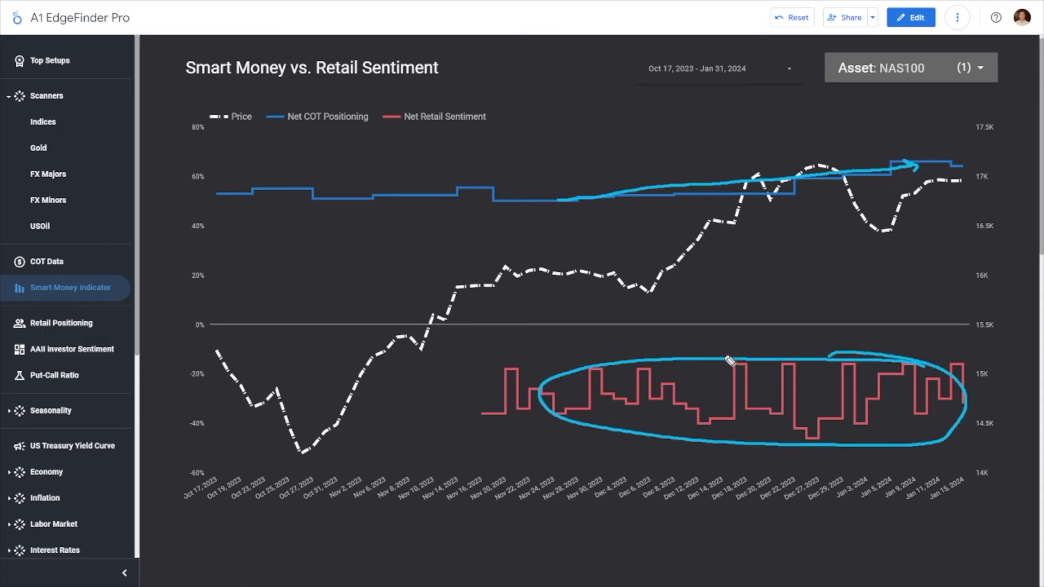
pyautogui.press('Escape')
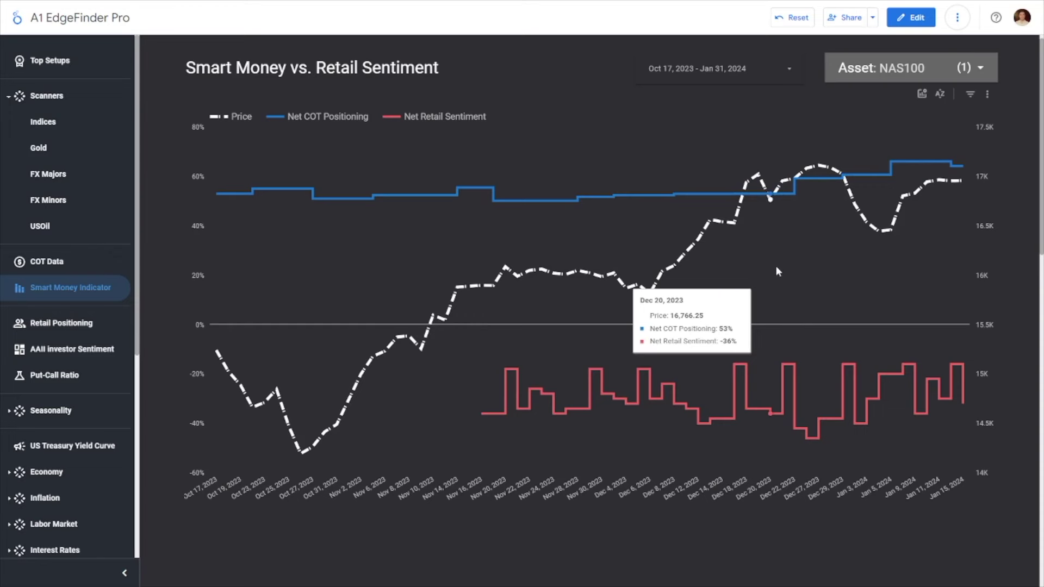
pyautogui.click(102, 267)
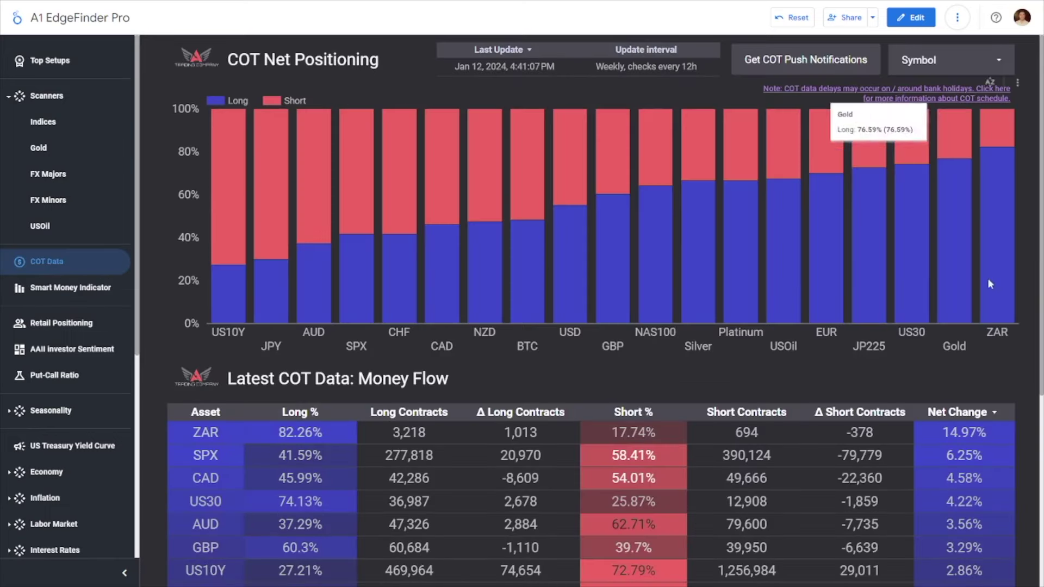
pyautogui.moveTo(124, 254)
pyautogui.mouseDown()
pyautogui.moveTo(83, 255)
pyautogui.moveTo(94, 261)
pyautogui.mouseUp()
pyautogui.moveTo(223, 76); pyautogui.dragTo(359, 78)
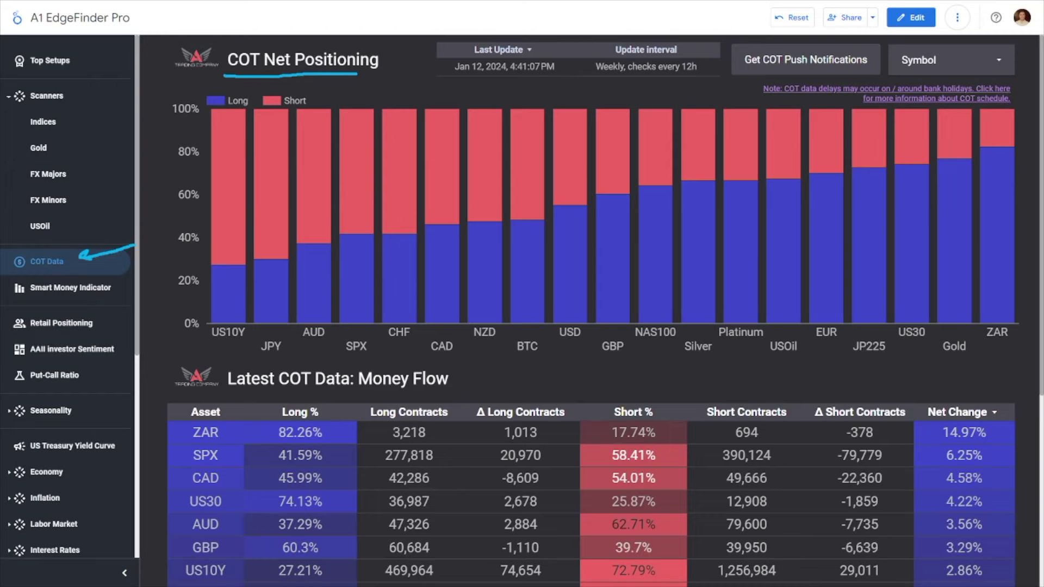
pyautogui.scroll(-2, 519, 273)
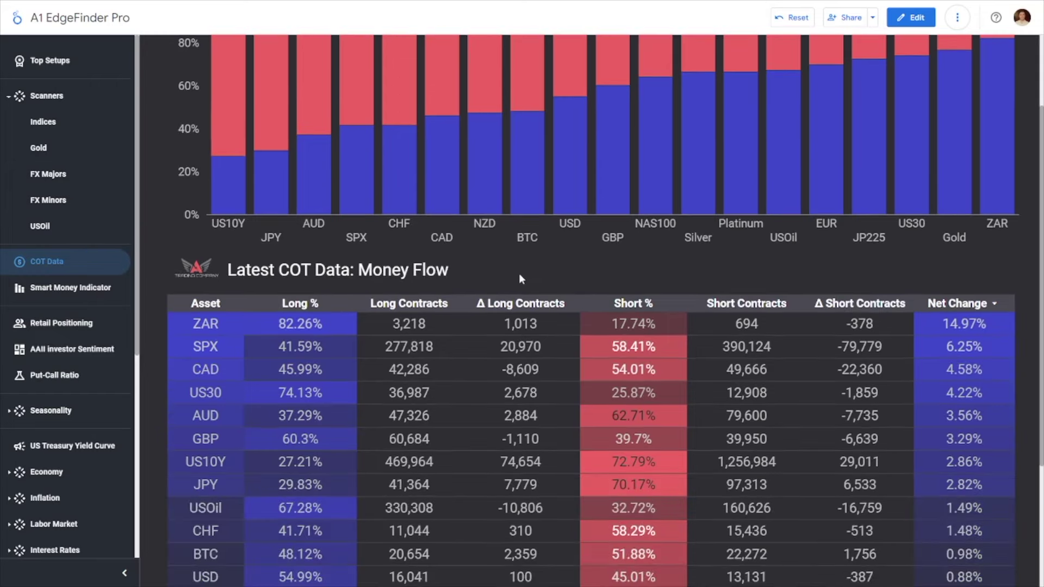
pyautogui.scroll(-3, 520, 278)
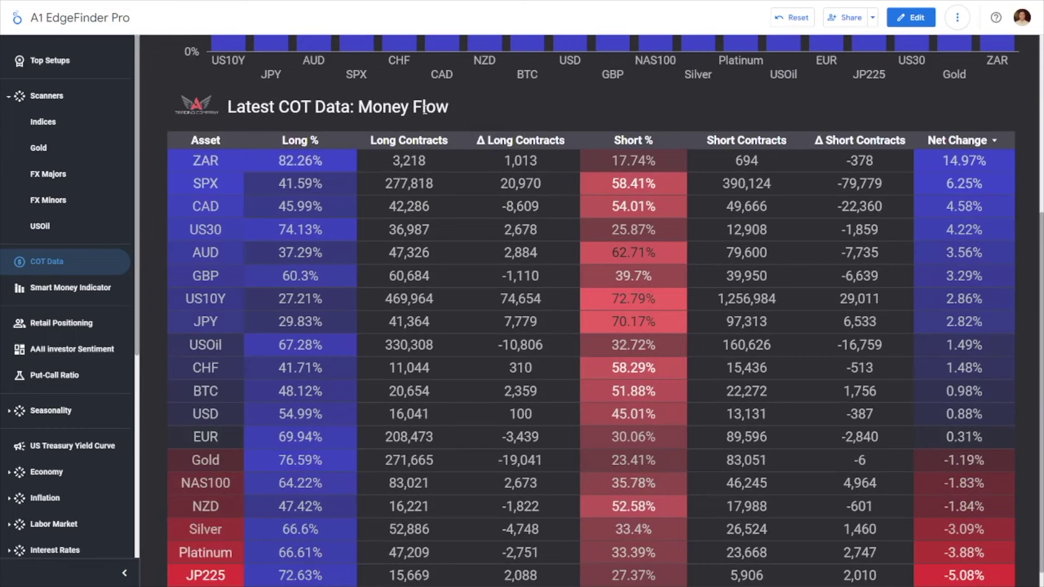
pyautogui.scroll(-1, 320, 106)
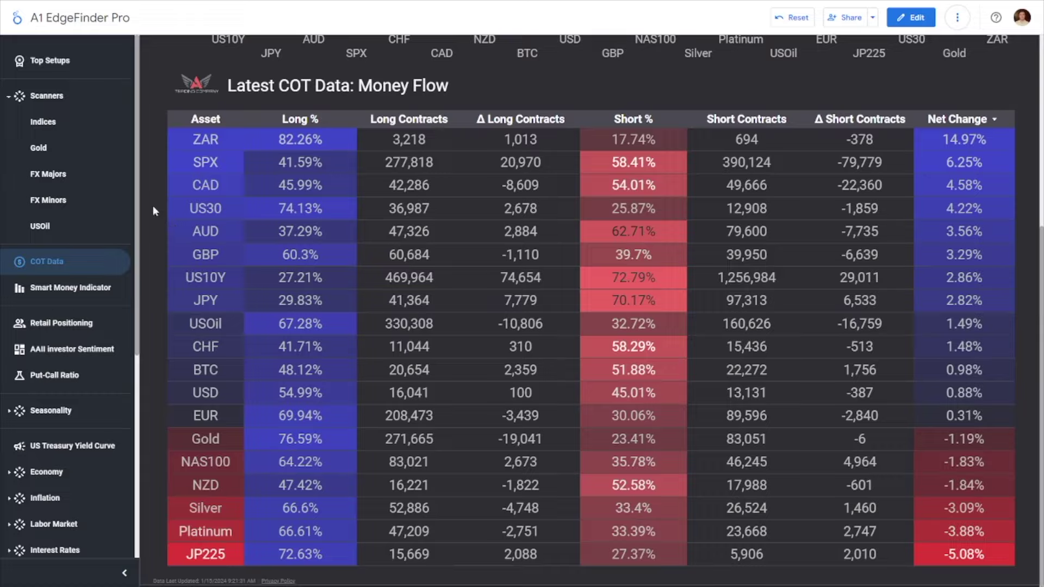
pyautogui.scroll(5, 154, 190)
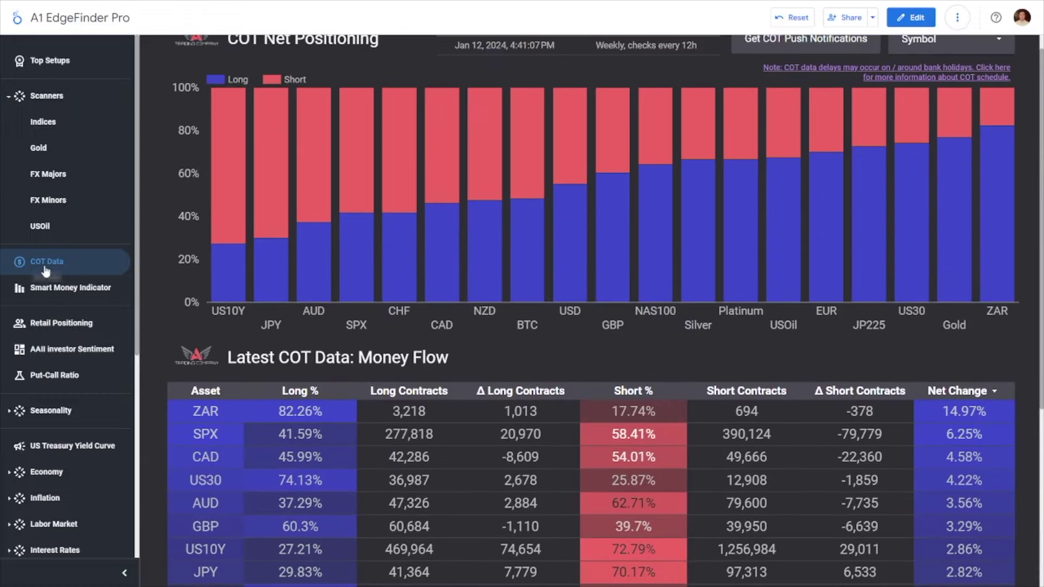
pyautogui.click(44, 288)
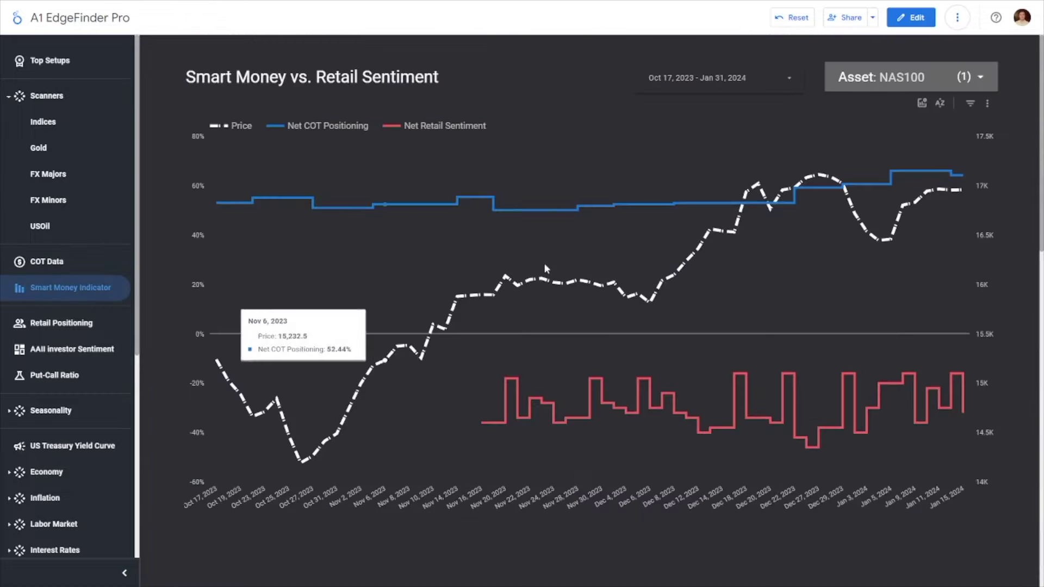
pyautogui.click(927, 82)
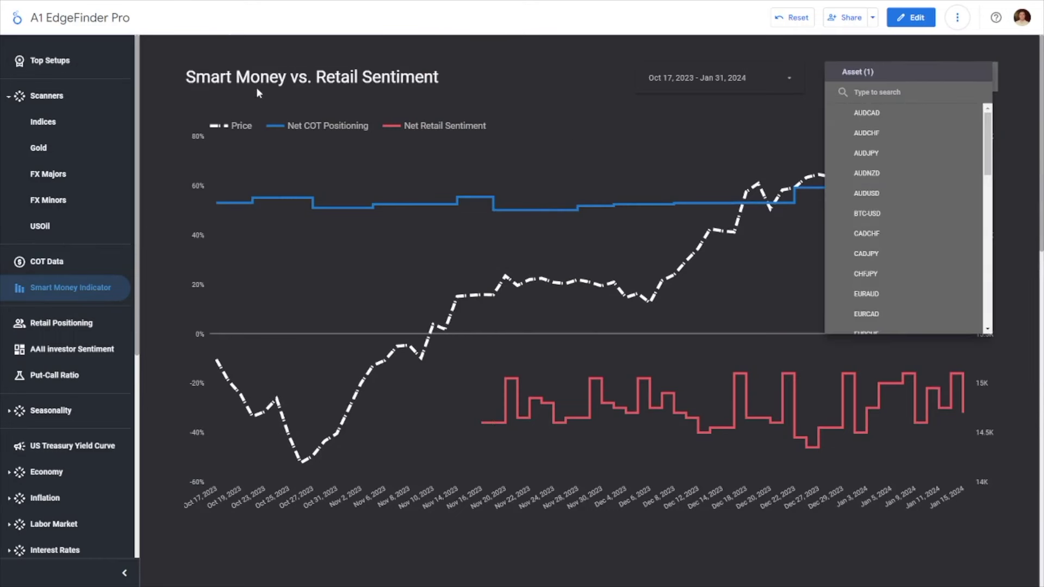
pyautogui.click(424, 145)
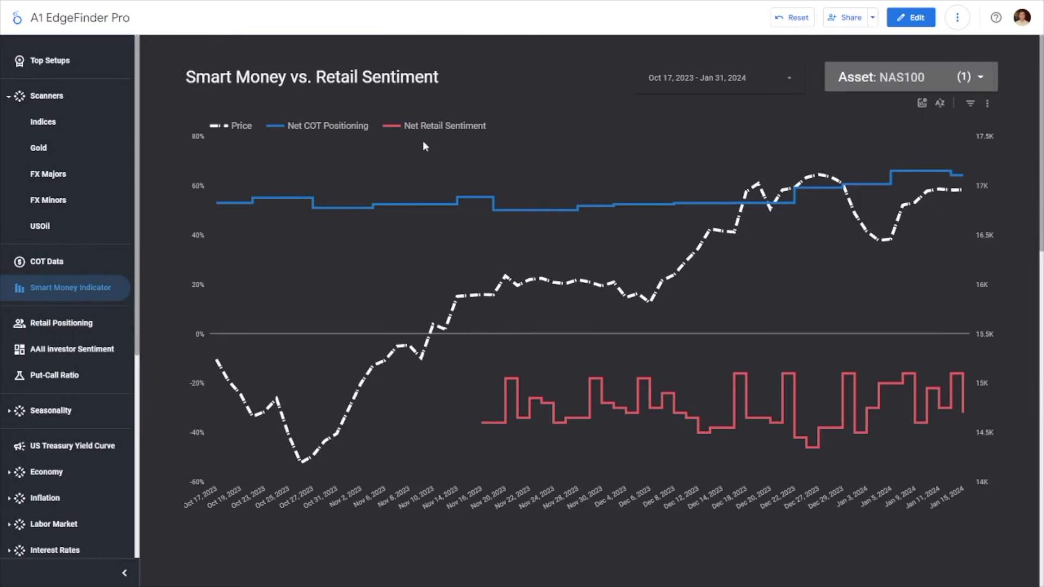
pyautogui.click(76, 263)
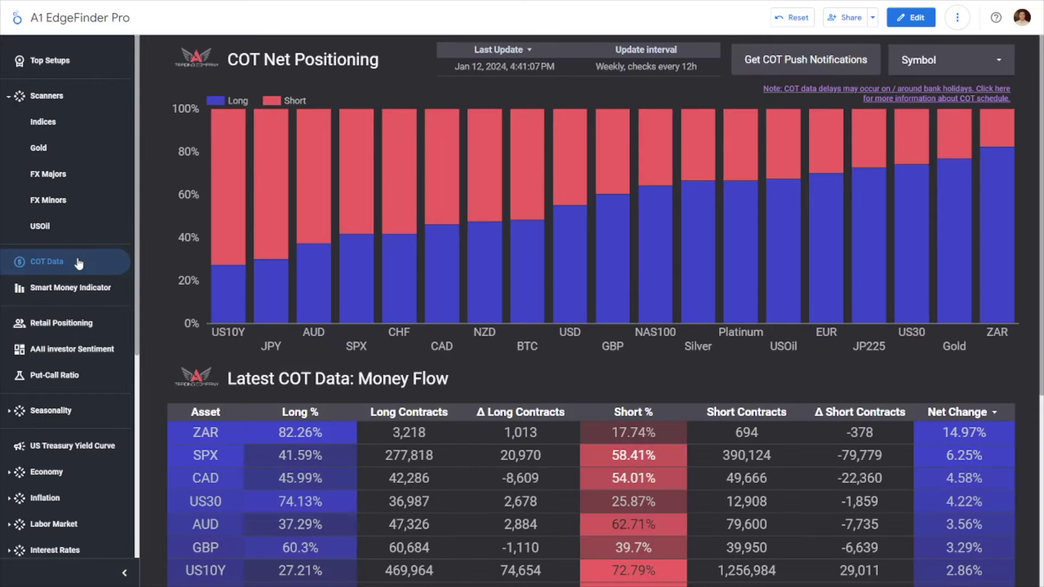